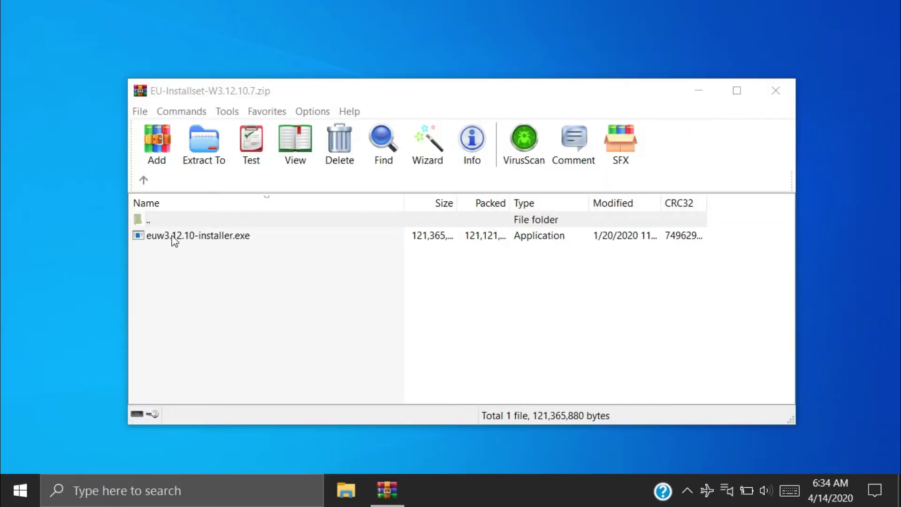
- Run euw3.12.10-installer.exe from the archive and set the area to Asia and the country to Indonesia
double_click(171, 237)
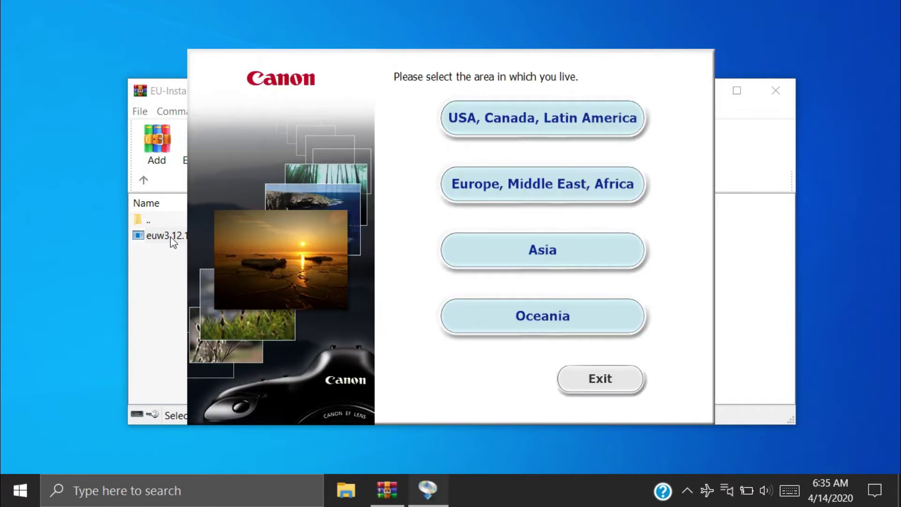
left_click(532, 251)
left_click(481, 206)
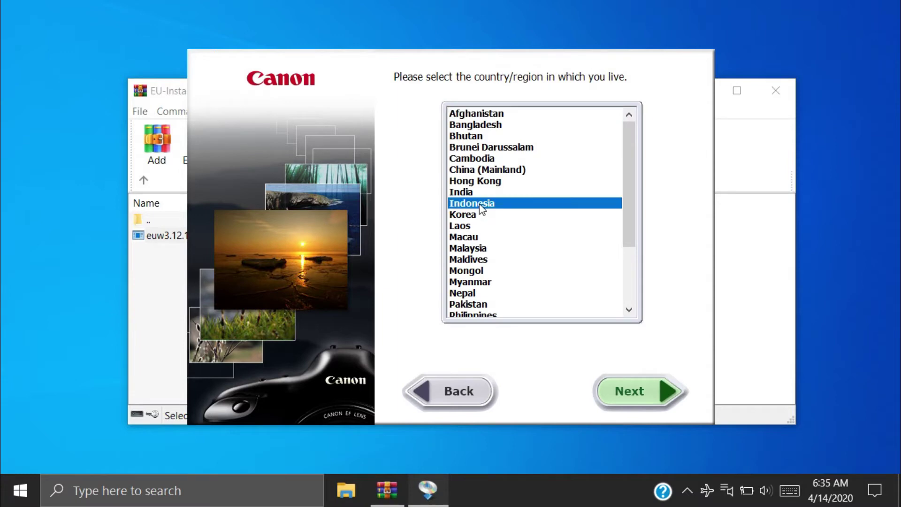
left_click(630, 391)
left_click(469, 281)
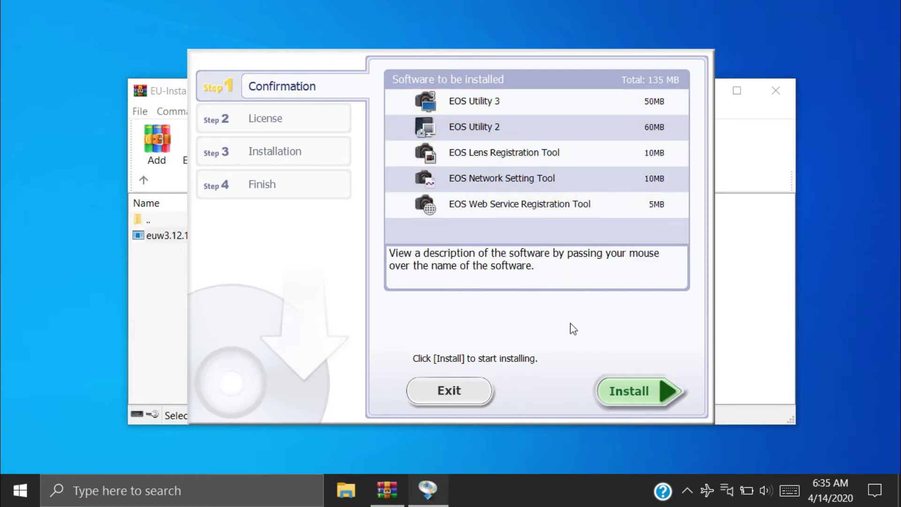
- Install the listed EOS software, accepting the license agreement, and close the finished installer and the archive window
left_click(626, 393)
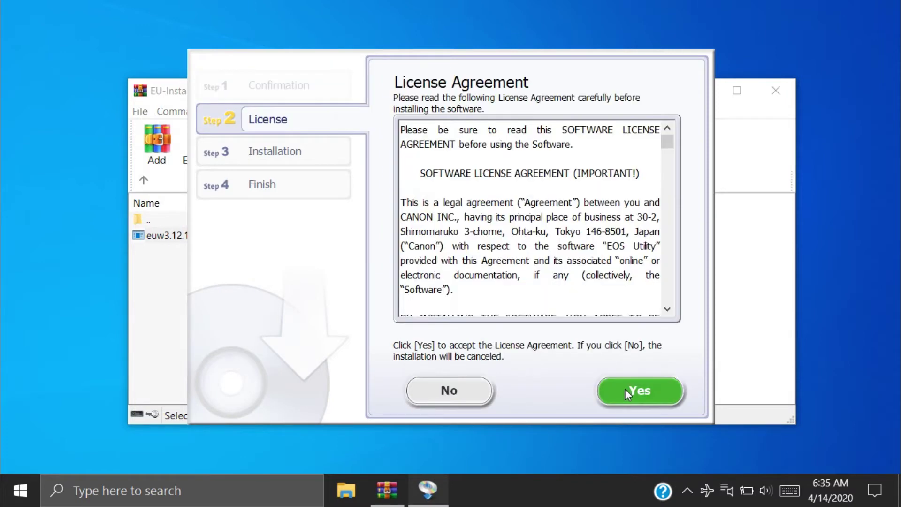
left_click(627, 391)
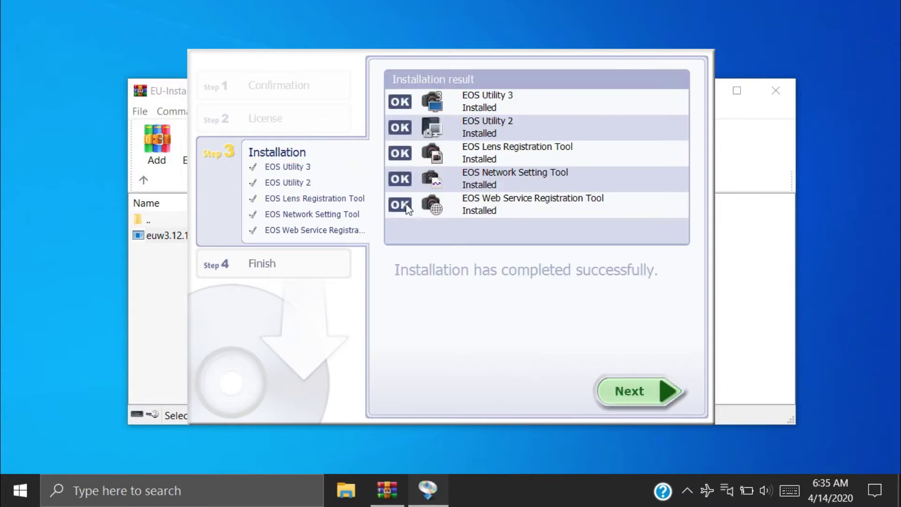
left_click(623, 390)
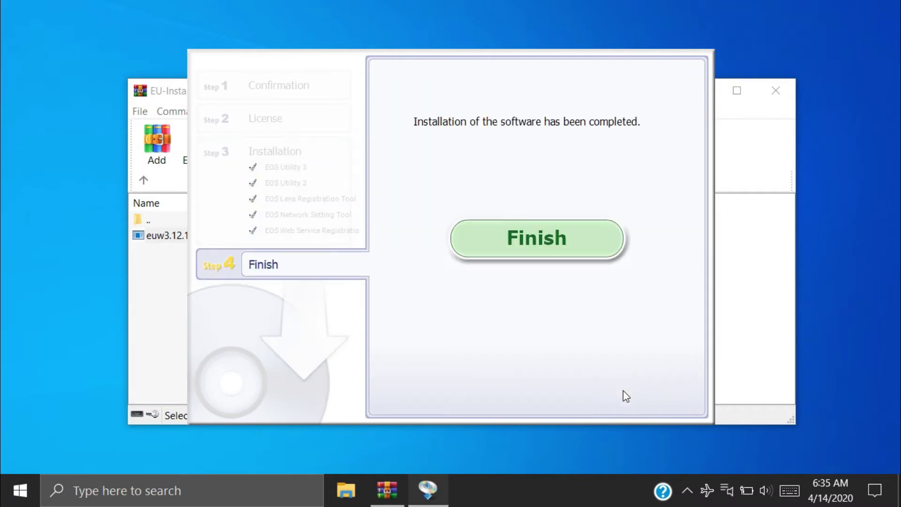
left_click(527, 240)
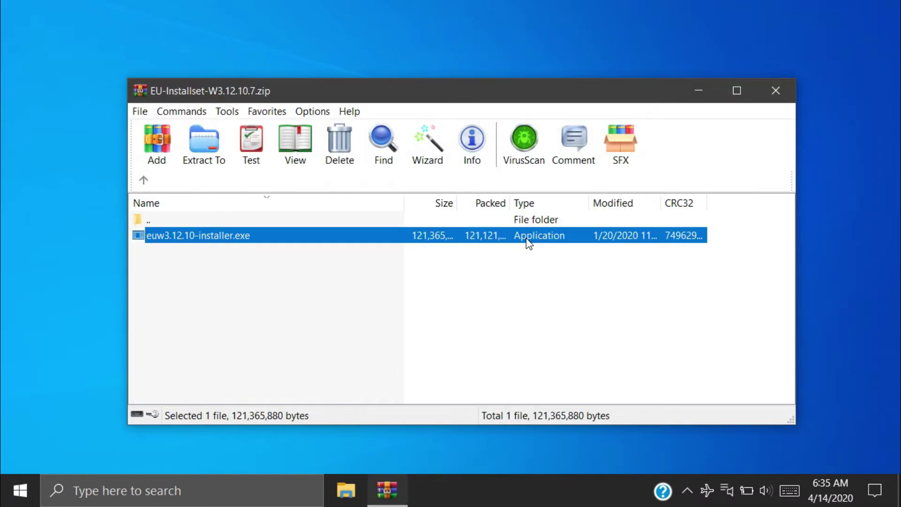
left_click(773, 90)
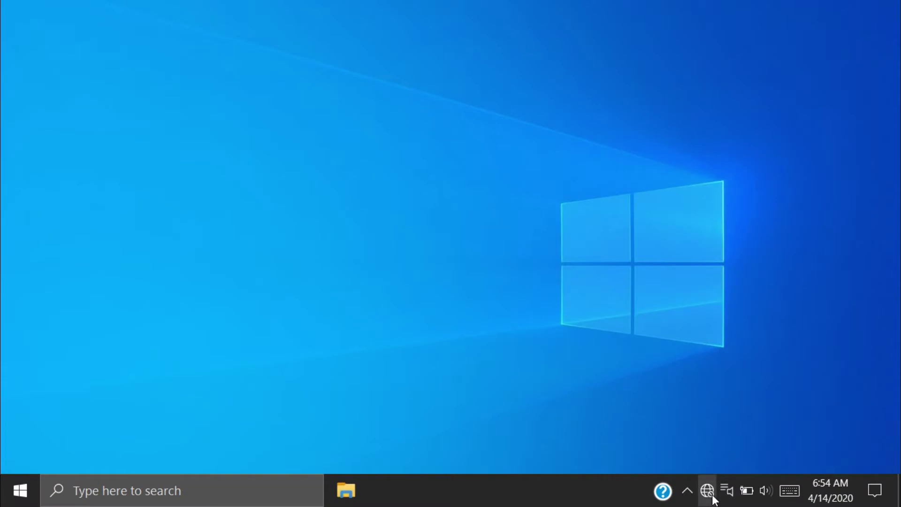
- Connect the computer to the camera's open Wi-Fi network DG CAMERA-511_Canon0A and dismiss the network list
left_click(713, 496)
left_click(688, 31)
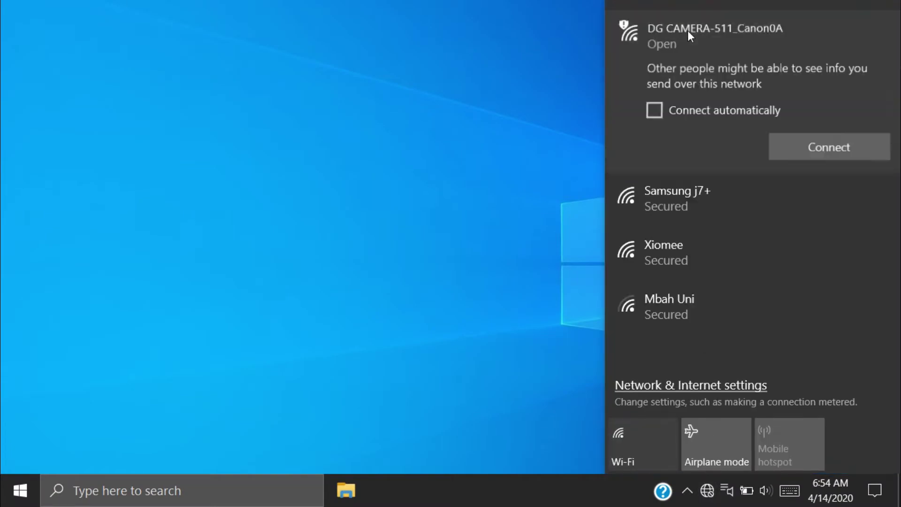
left_click(832, 151)
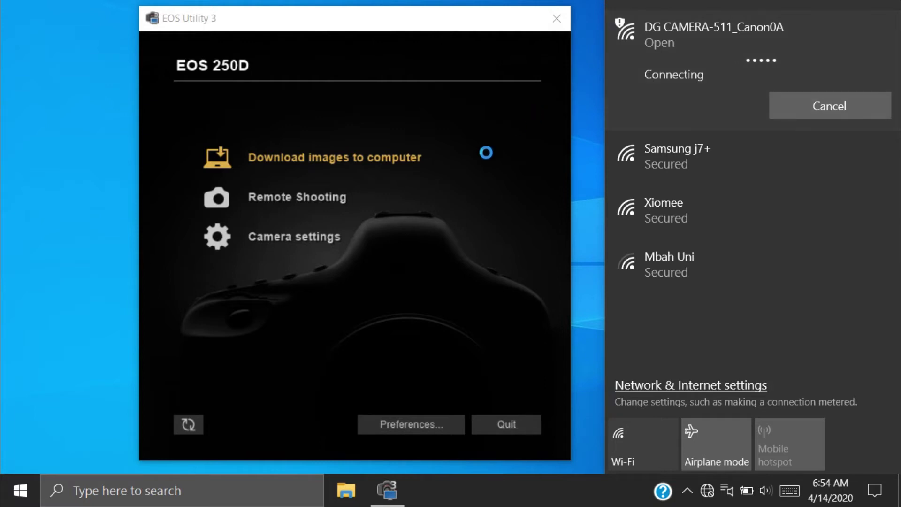
left_click(582, 226)
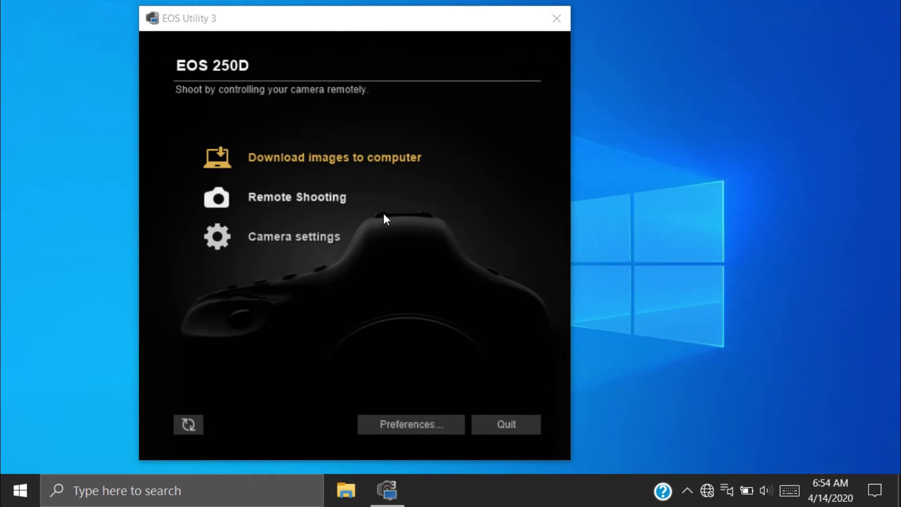
- Move the EOS Utility window toward the middle of the desktop and view the available Camera settings options
left_click_drag(310, 24, 416, 22)
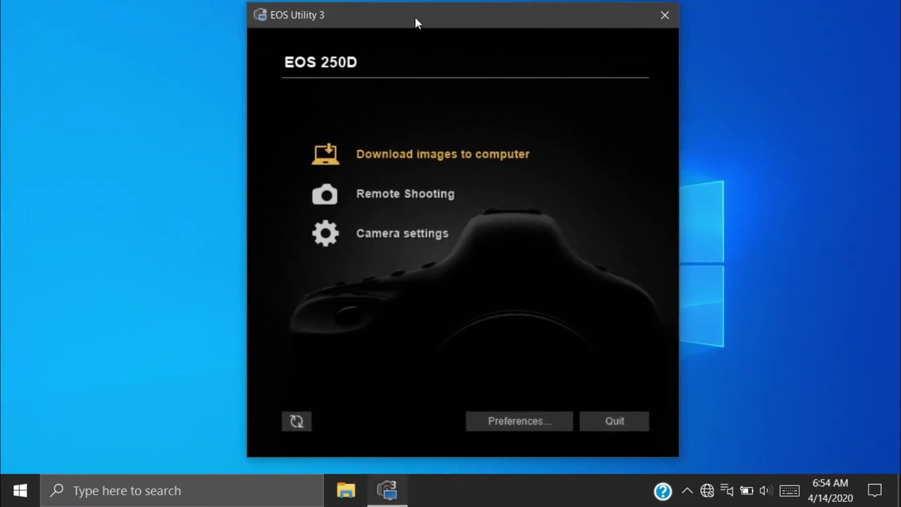
left_click(404, 231)
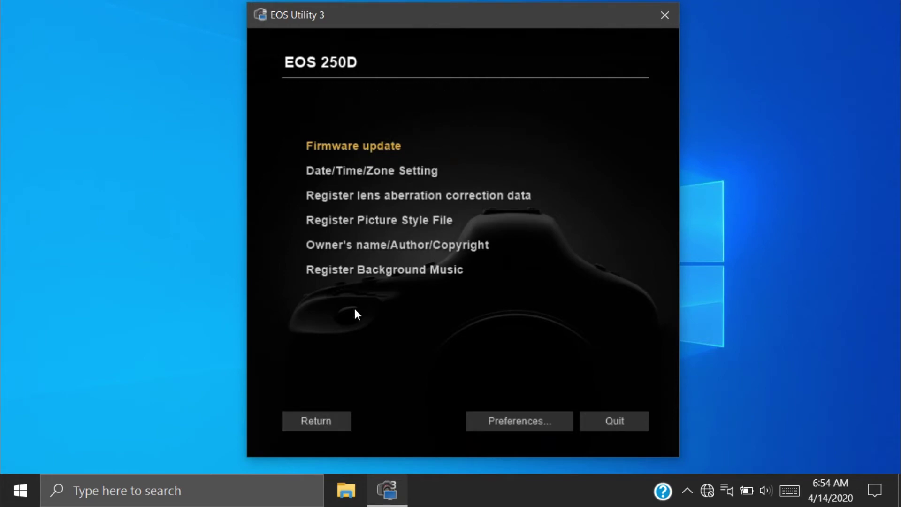
left_click(326, 421)
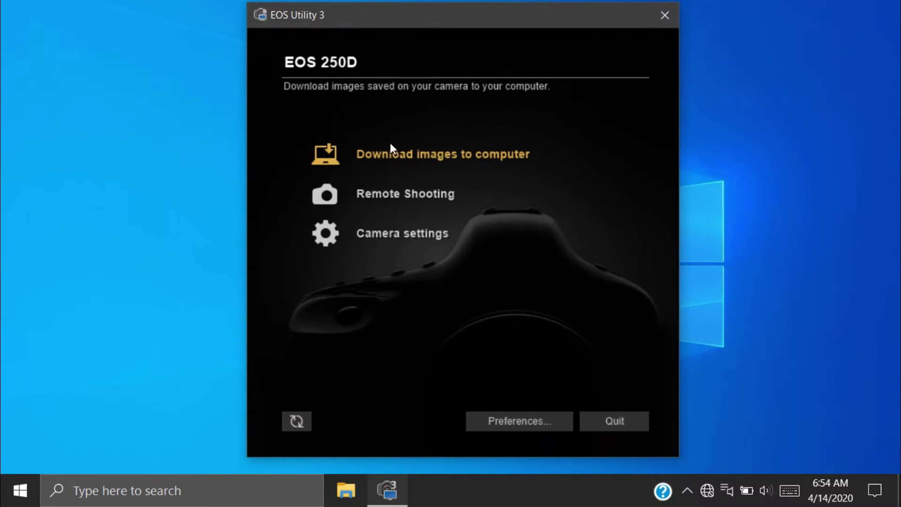
- Start Remote Shooting for the EOS 250D and view the flash control settings before returning to the Shooting menu
left_click(385, 201)
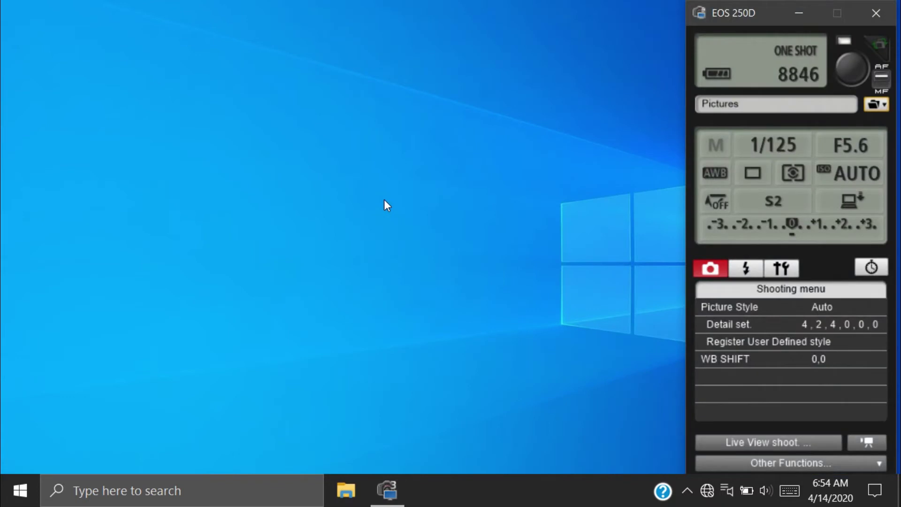
left_click(753, 269)
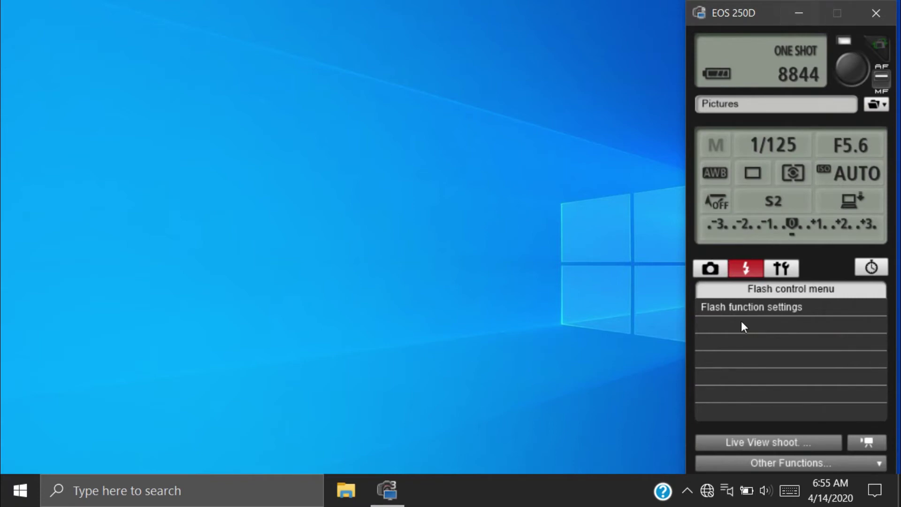
left_click(713, 271)
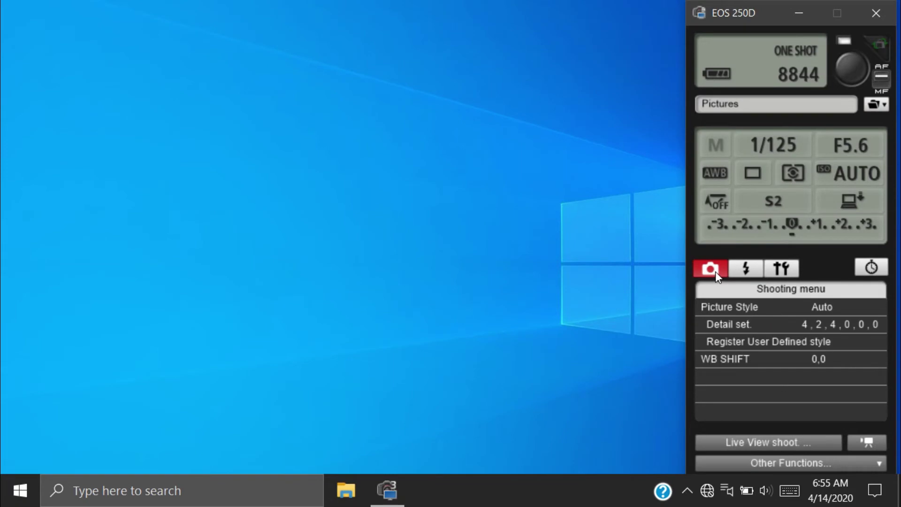
- Start Live View shooting in a maximized window and switch on autofocus and the depth-of-field preview
left_click(767, 444)
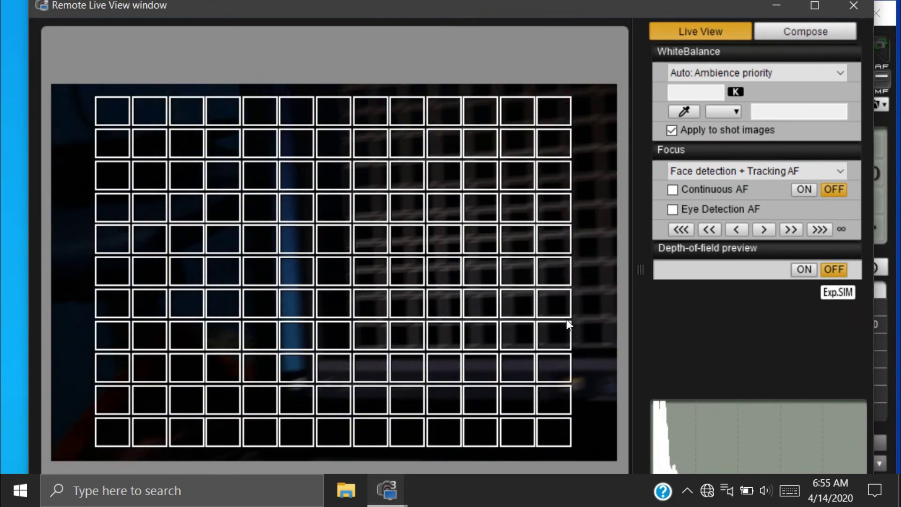
left_click(833, 7)
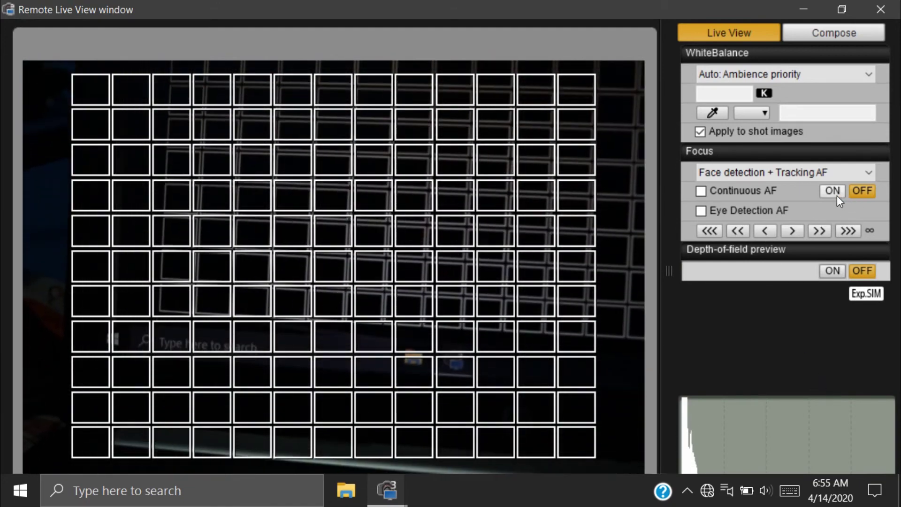
left_click(837, 195)
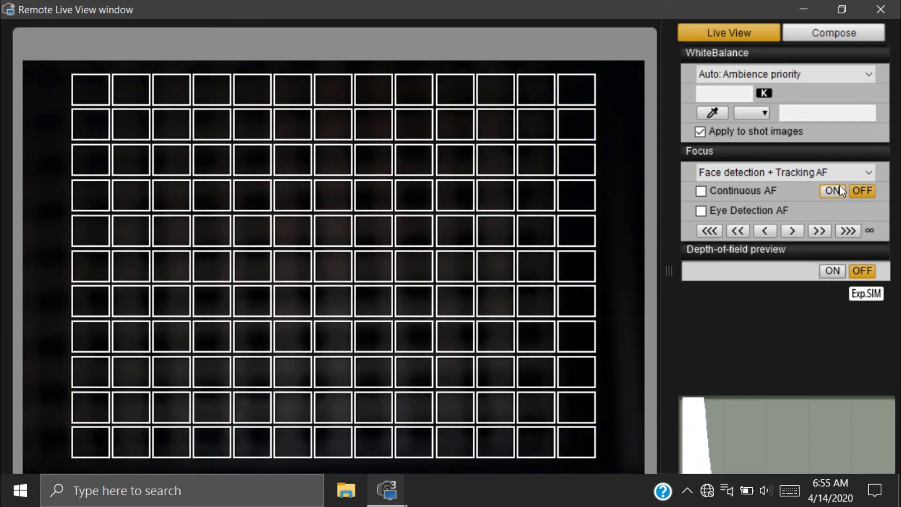
left_click(840, 188)
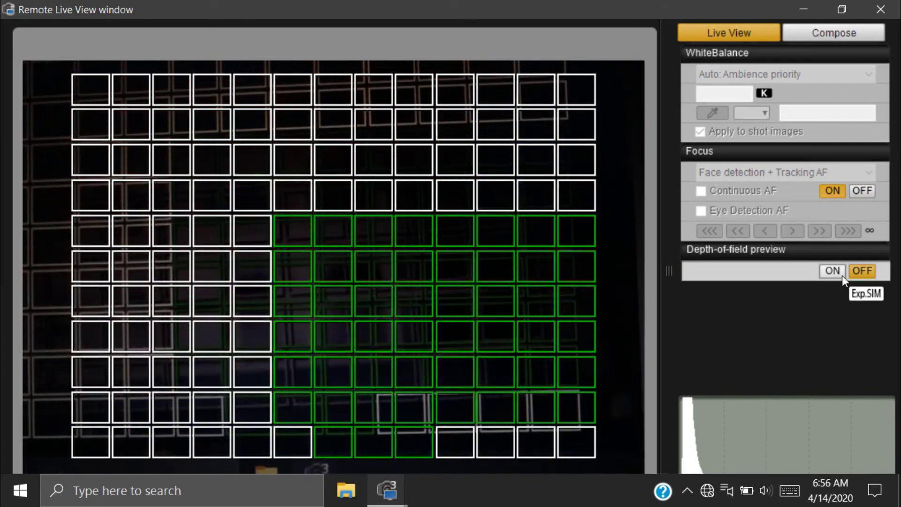
left_click(842, 275)
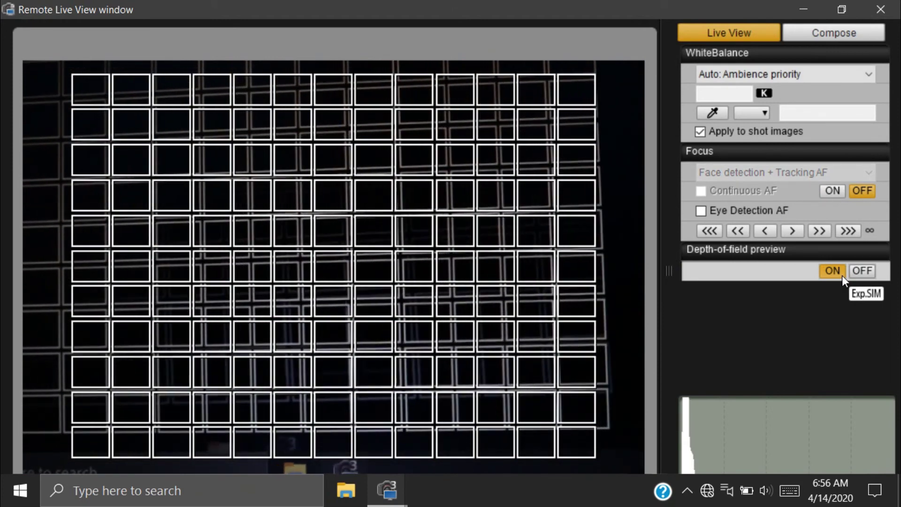
- Examine the white balance presets without changing the selection and close the Remote Live View window
left_click(831, 71)
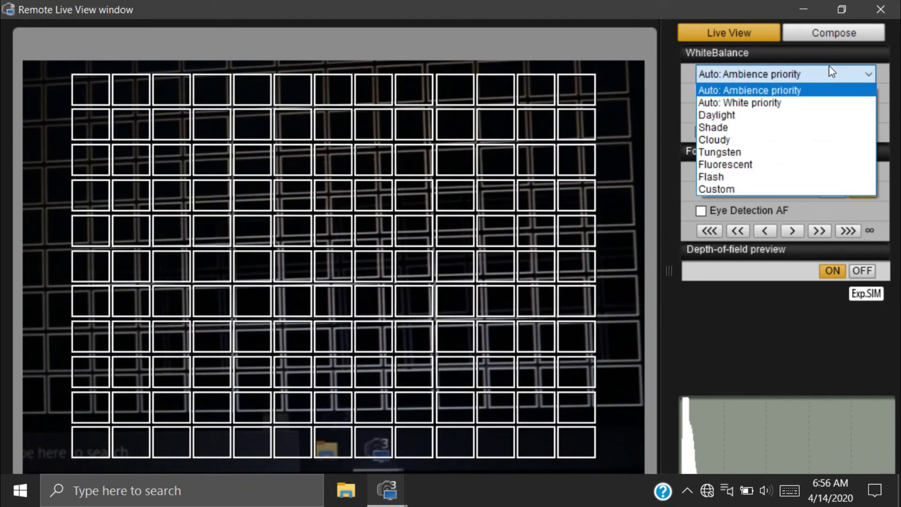
left_click(830, 71)
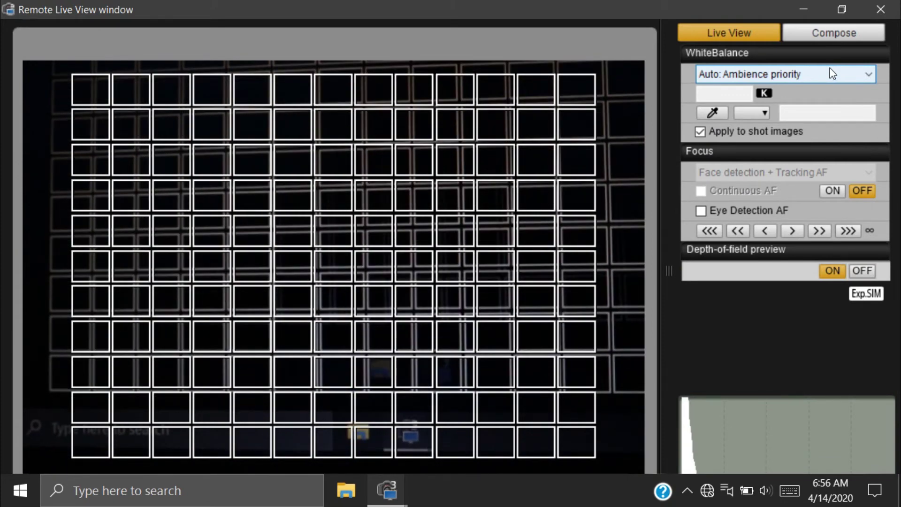
left_click(881, 9)
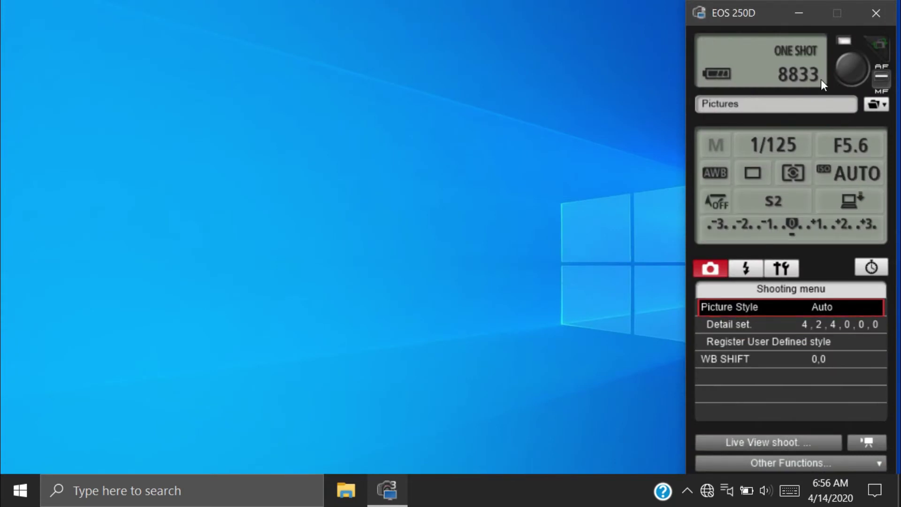
- Try to take a photo remotely, and open the camera's images with Select and download in a maximized window
left_click(861, 59)
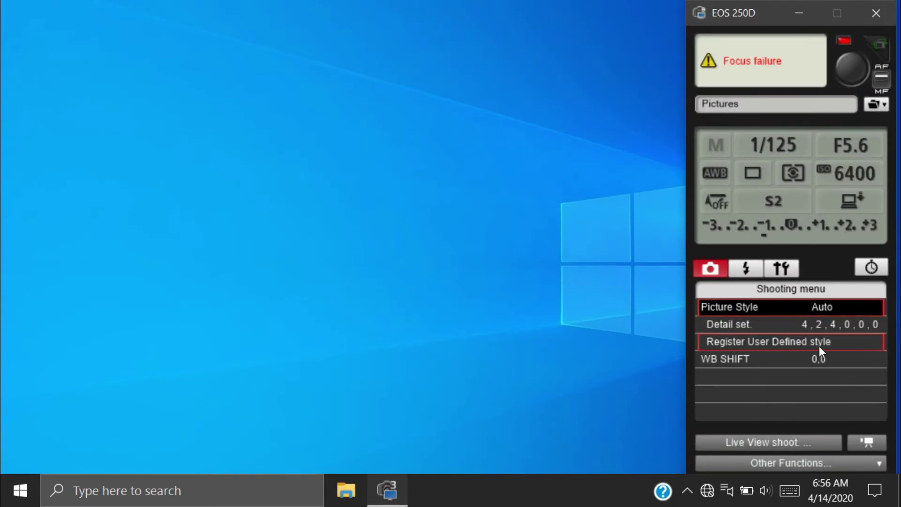
left_click(795, 463)
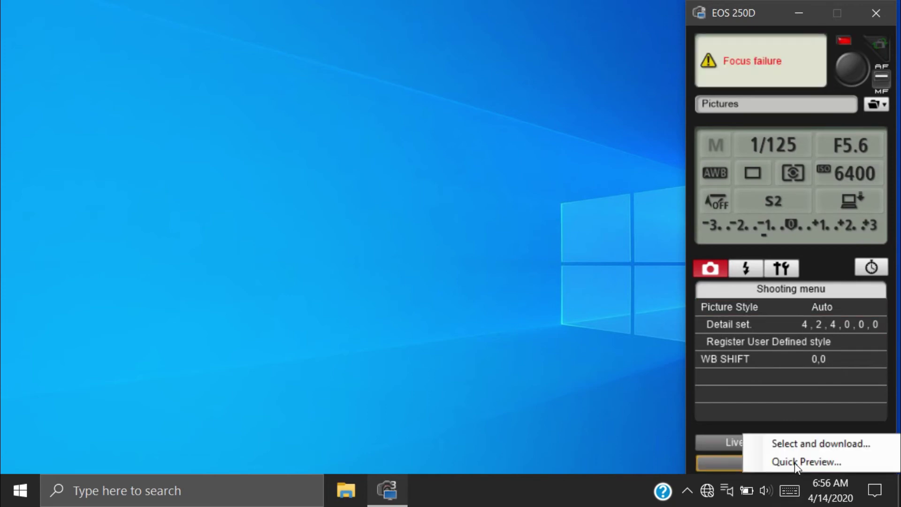
left_click(798, 445)
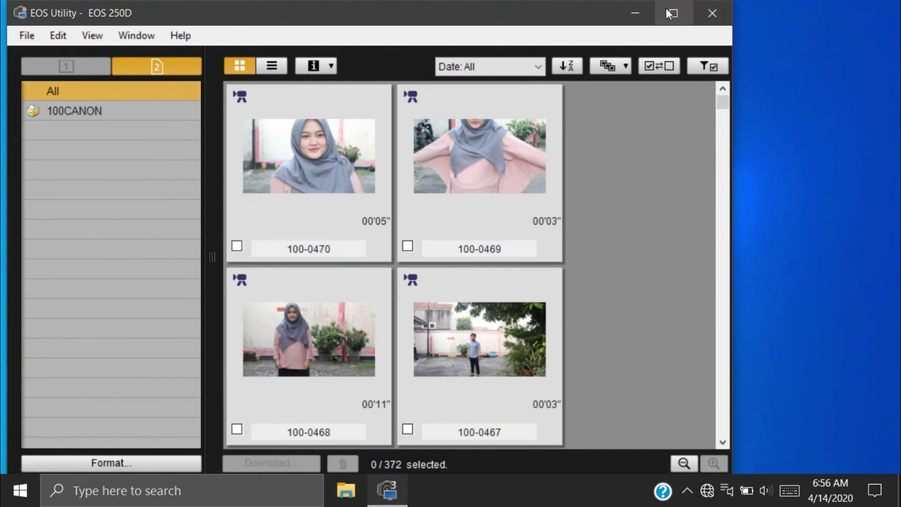
left_click(669, 13)
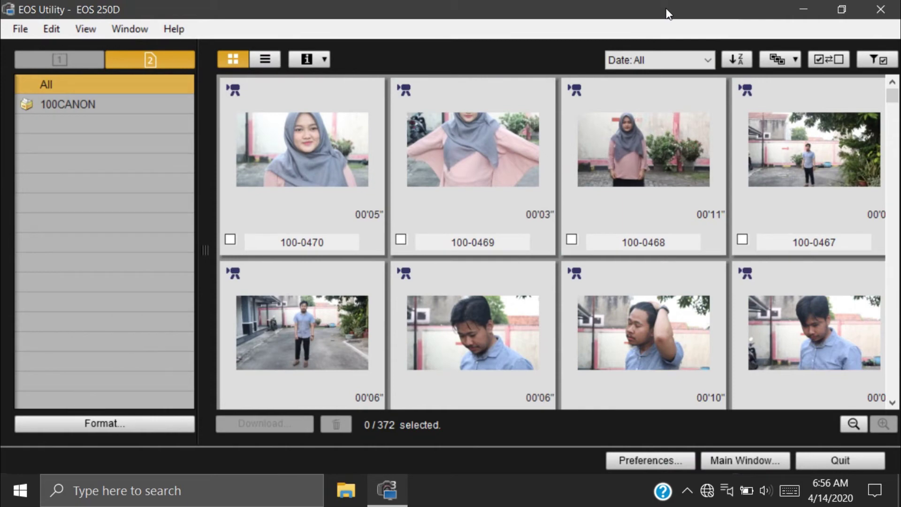
- Browse the camera's image thumbnails and select all images in the 100CANON folder
scroll(386, 201, "down", 10)
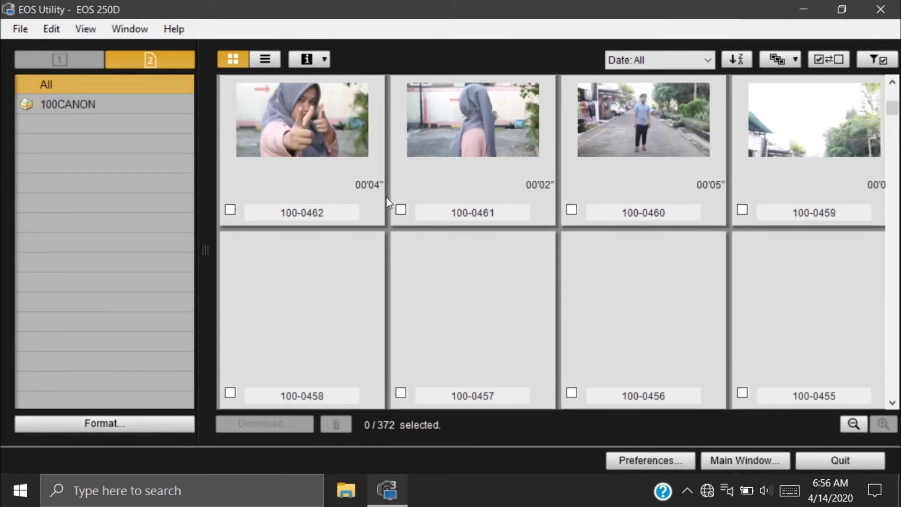
scroll(331, 184, "down", 10)
scroll(330, 195, "up", 8)
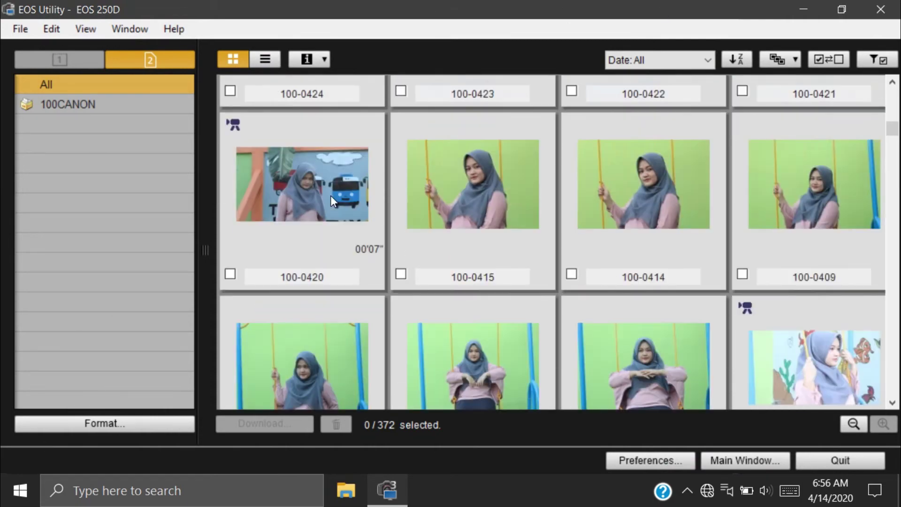
scroll(328, 200, "up", 10)
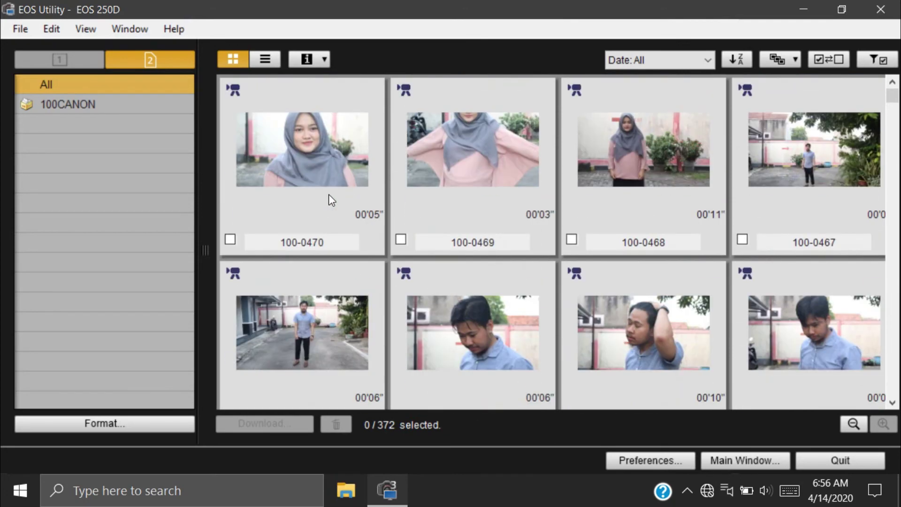
scroll(329, 195, "down", 20)
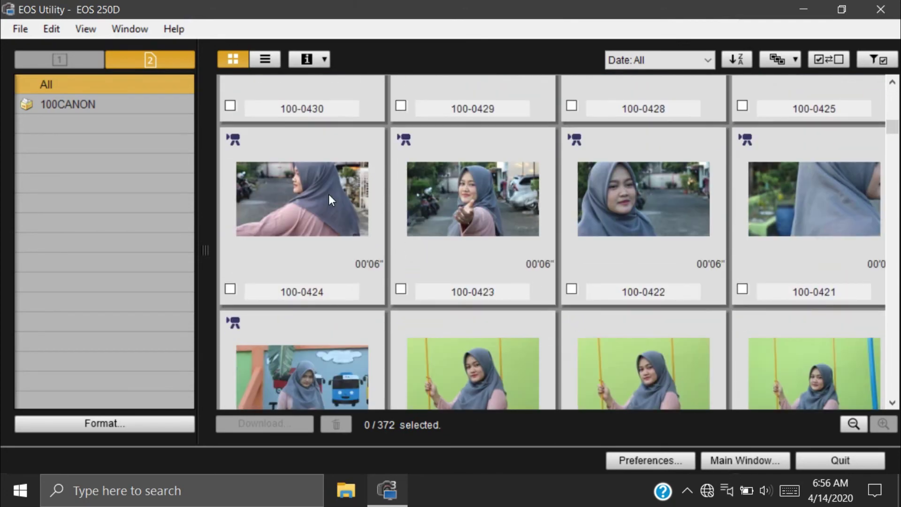
scroll(328, 195, "down", 3)
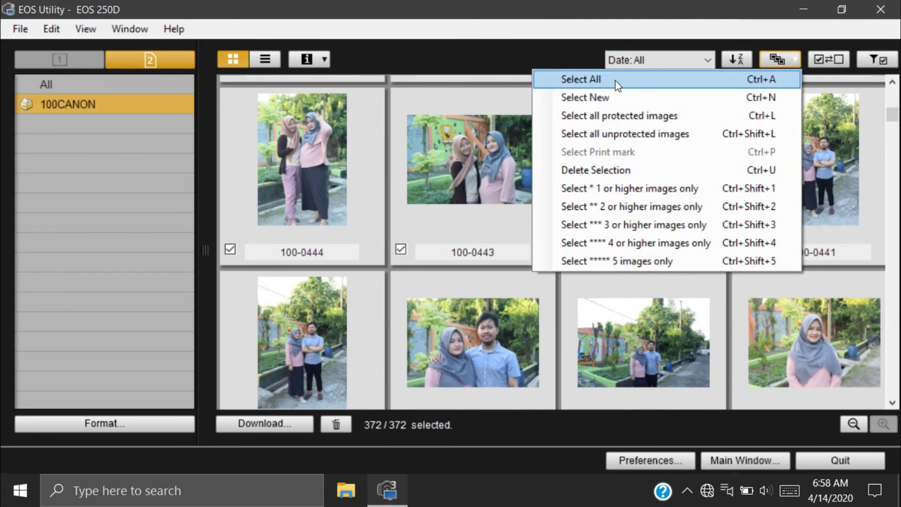
left_click(610, 84)
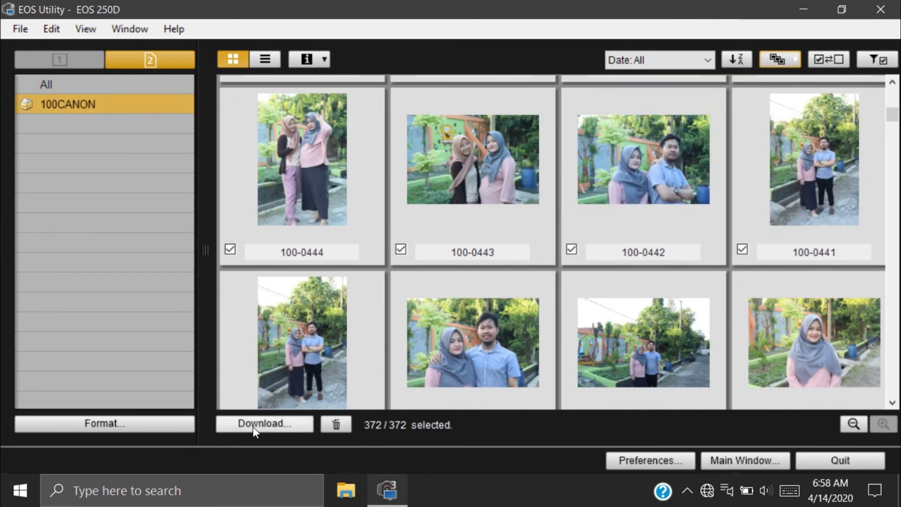
- Download all selected camera images to the Pictures folder, accepting the destination settings with a Shooting Date subfolder
left_click(280, 425)
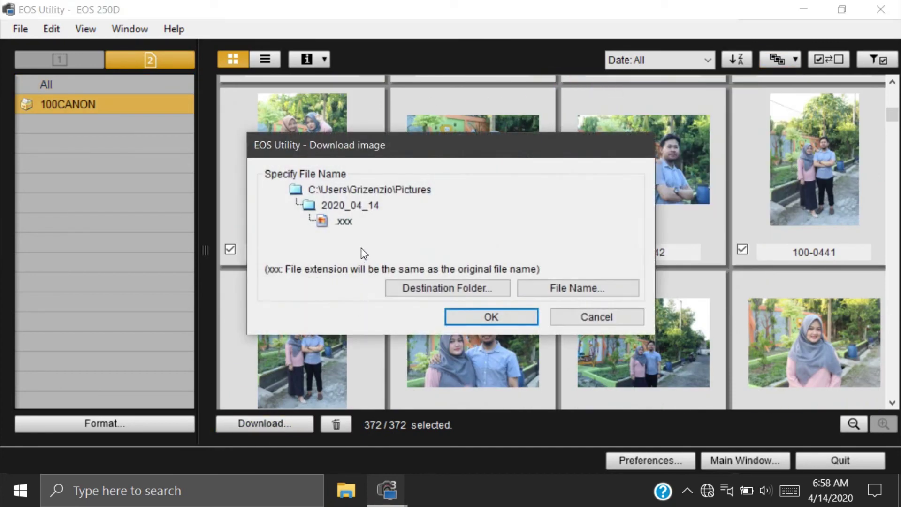
left_click(469, 293)
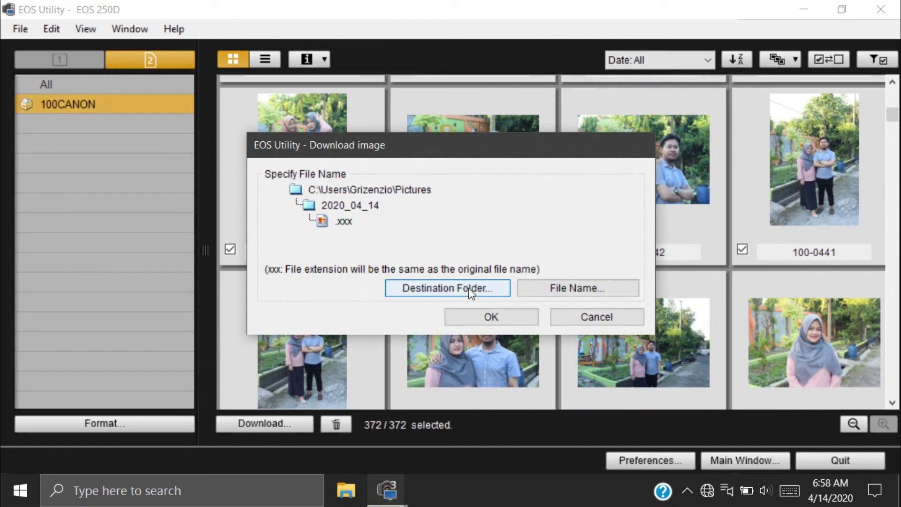
left_click(408, 153)
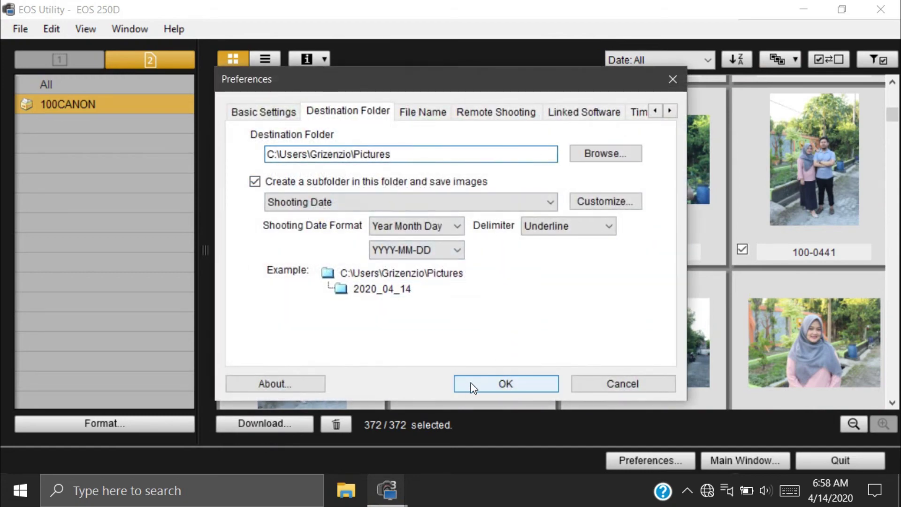
left_click(505, 385)
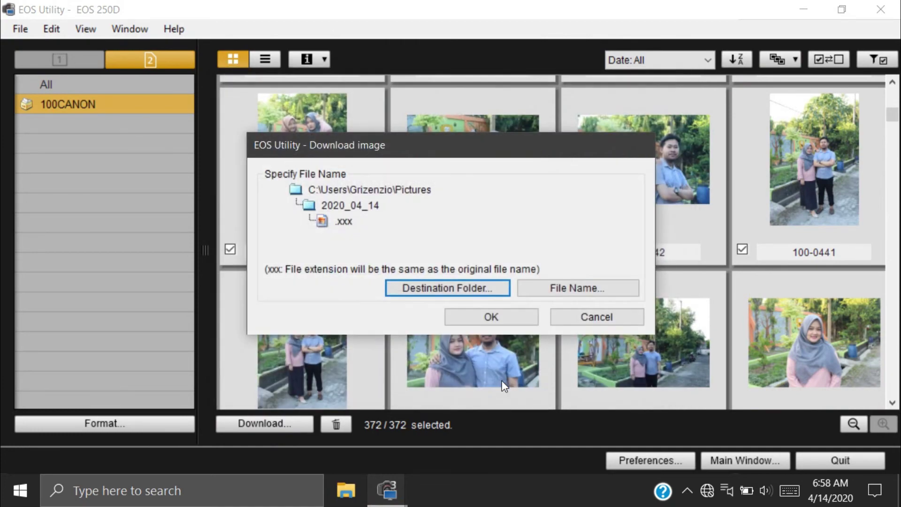
left_click(492, 318)
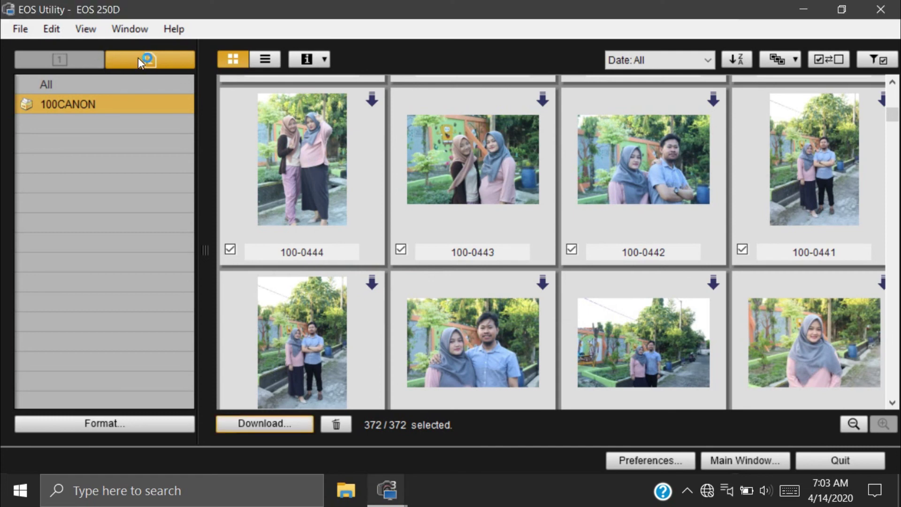
left_click(29, 23)
left_click(53, 29)
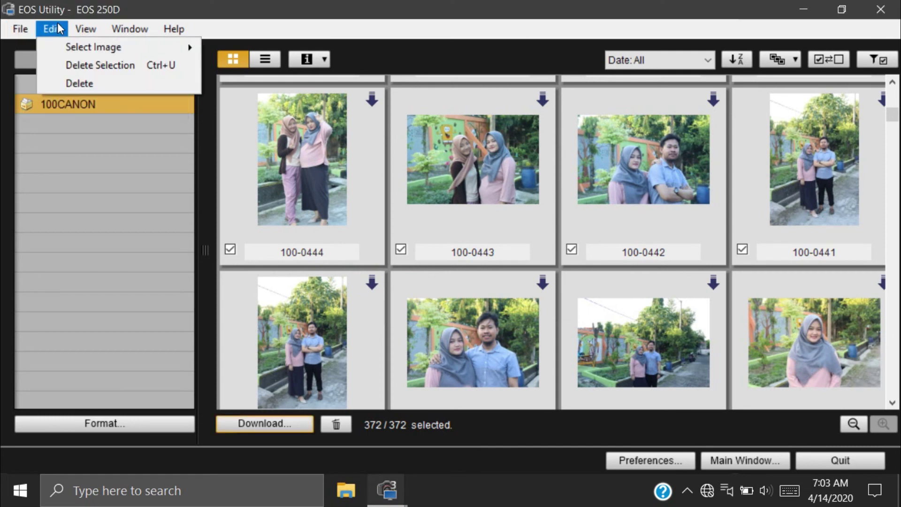
left_click(52, 27)
left_click(51, 27)
left_click(360, 1)
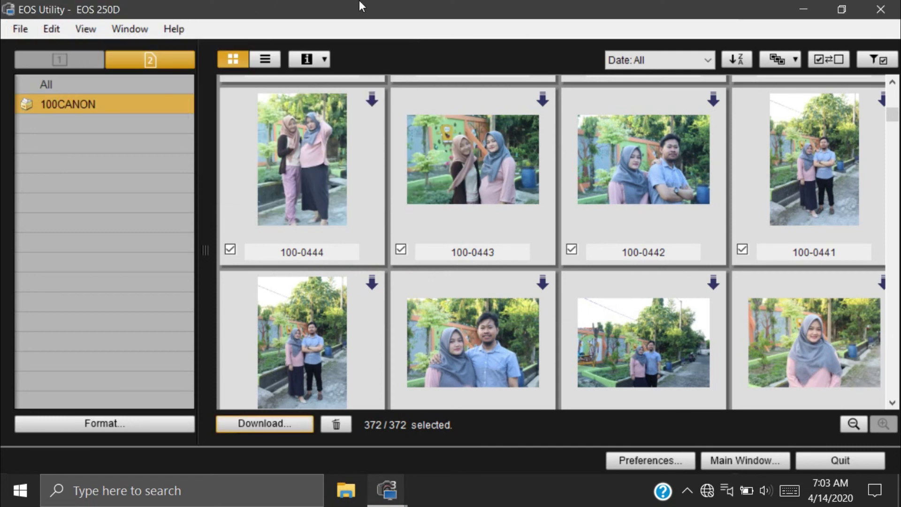